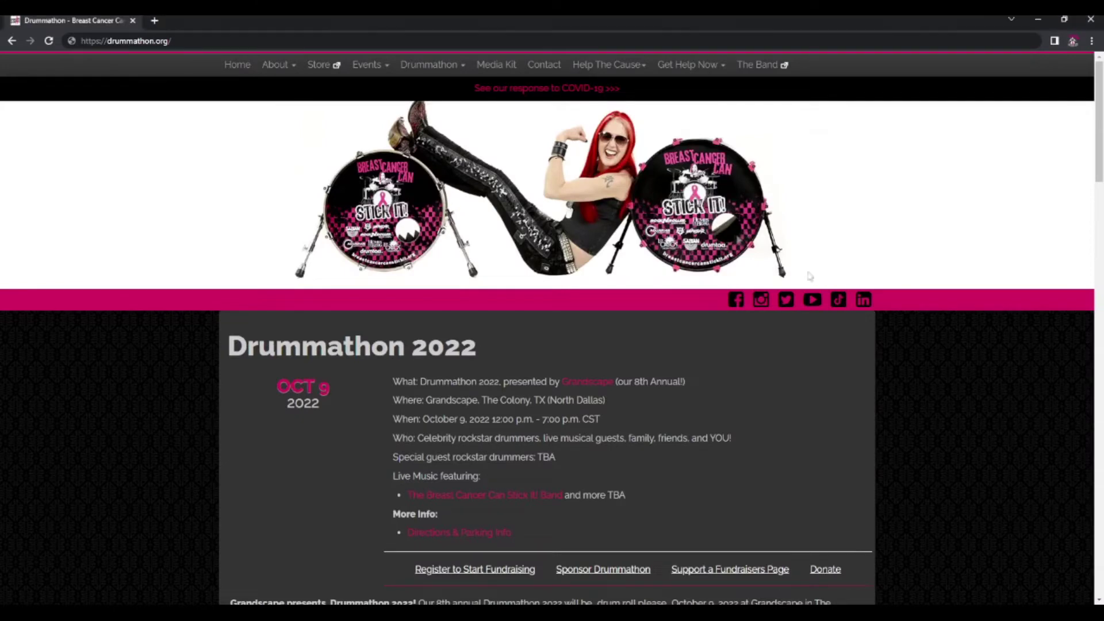
Follow the Register to Start Fundraising link on drummathon.org to the Drummathon 2022 Tiltify page.
click(153, 42)
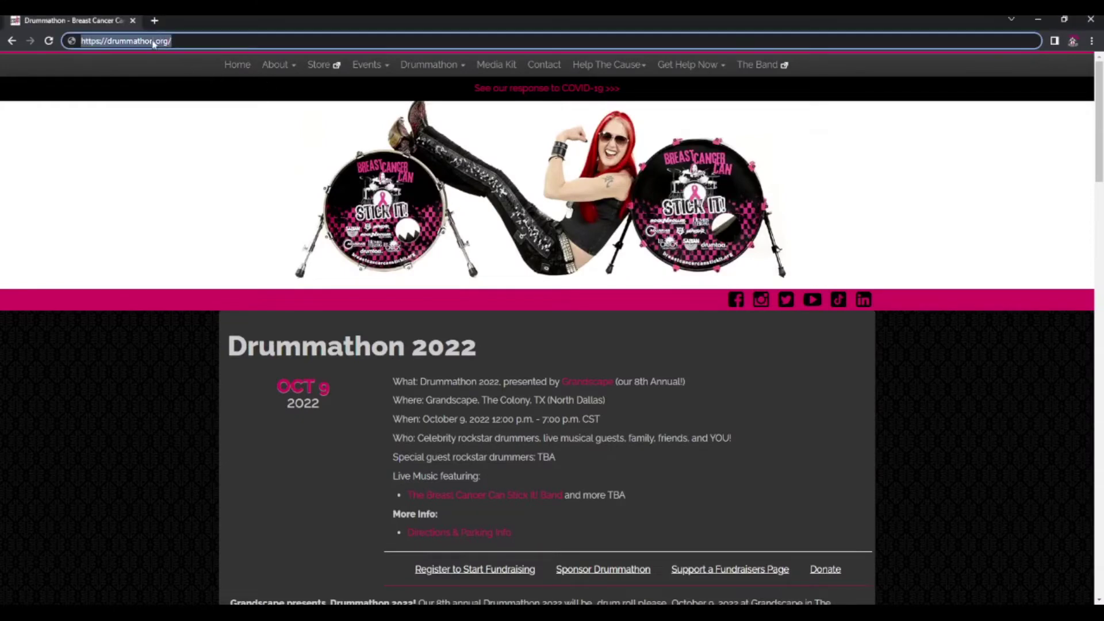
click(185, 40)
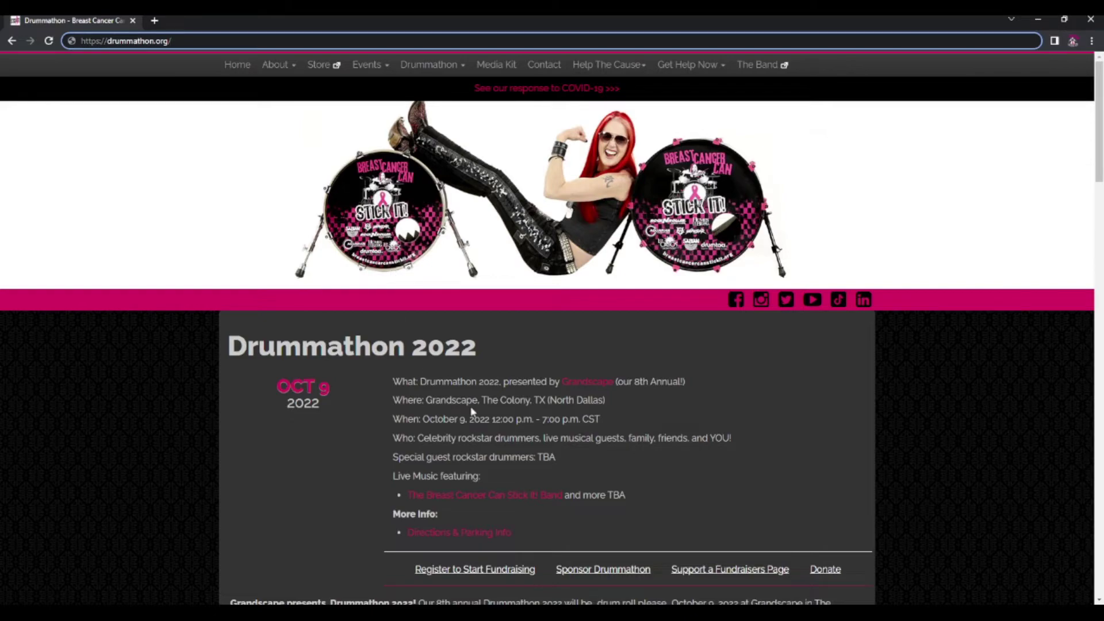
click(490, 571)
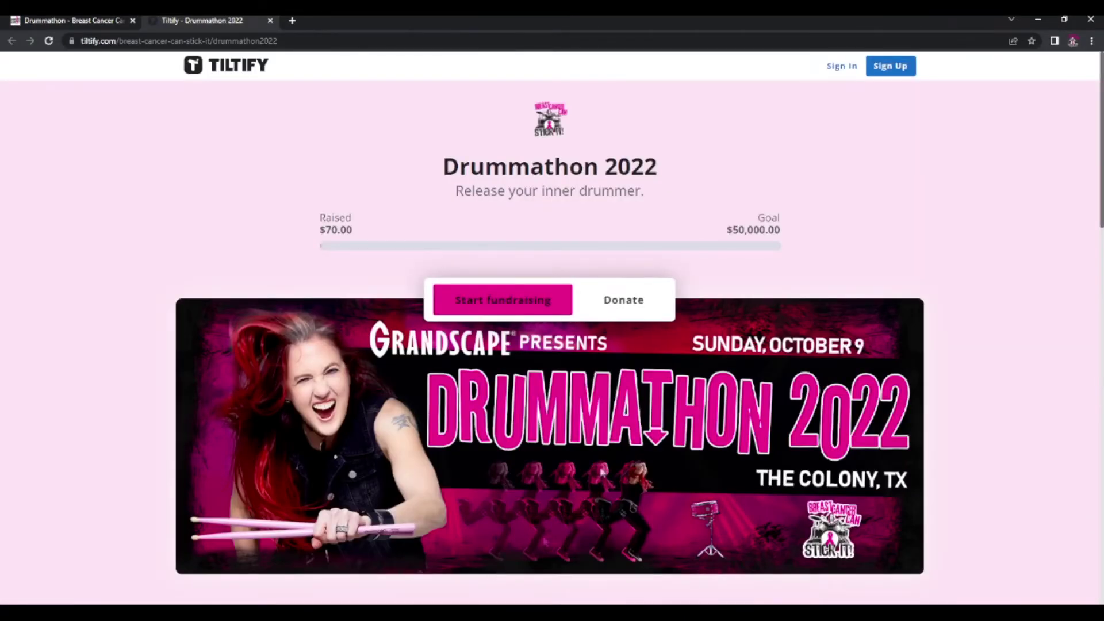
Start a Drummathon 2022 fundraiser and sign in with the 'max'…'stickit.org' email and password.
click(512, 304)
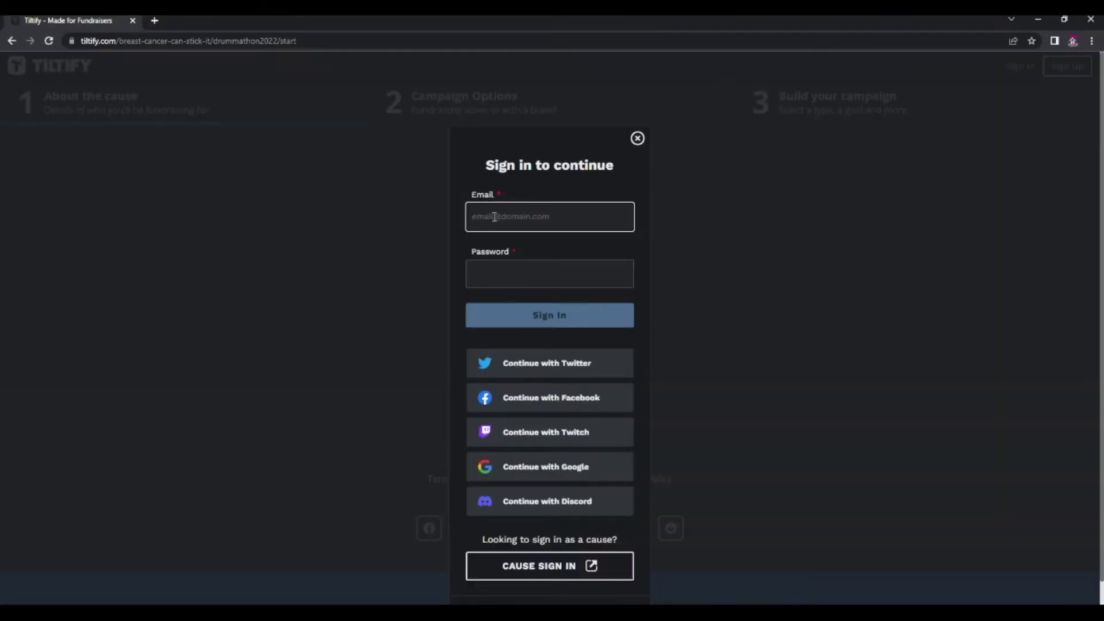
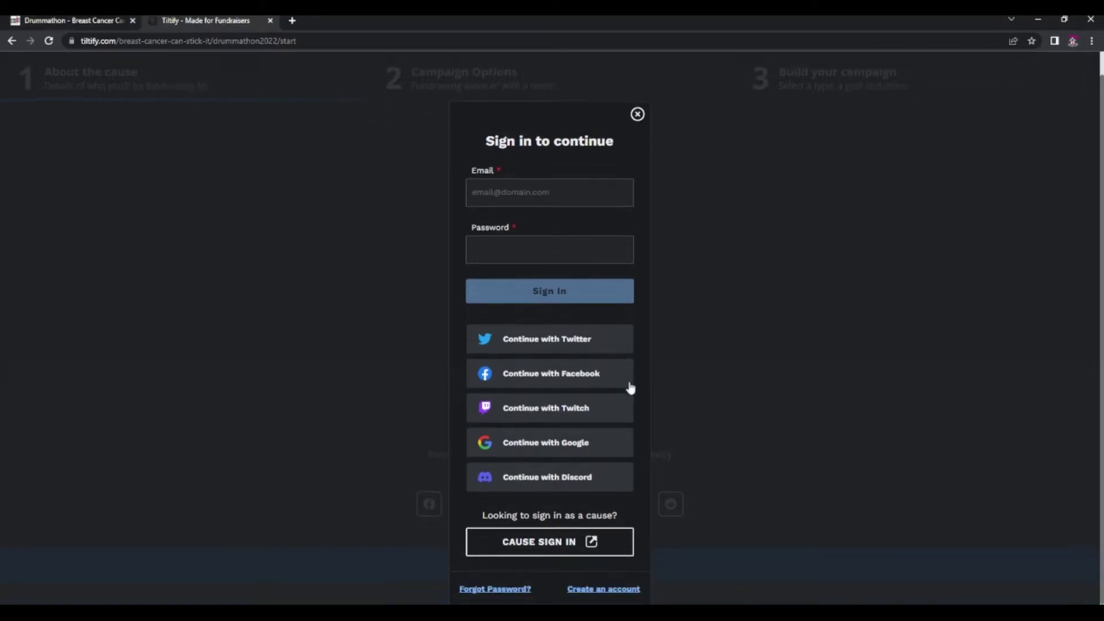
mouse_move(522, 591)
mouse_down()
mouse_move(458, 592)
mouse_move(543, 598)
mouse_up()
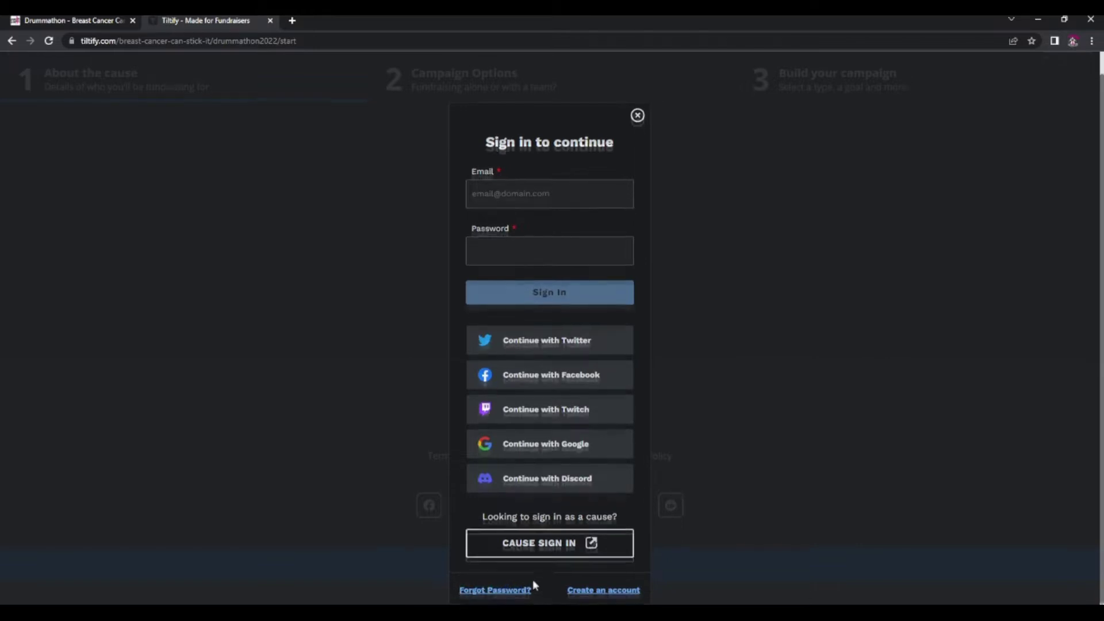
scroll(533, 578, up, 1)
click(499, 211)
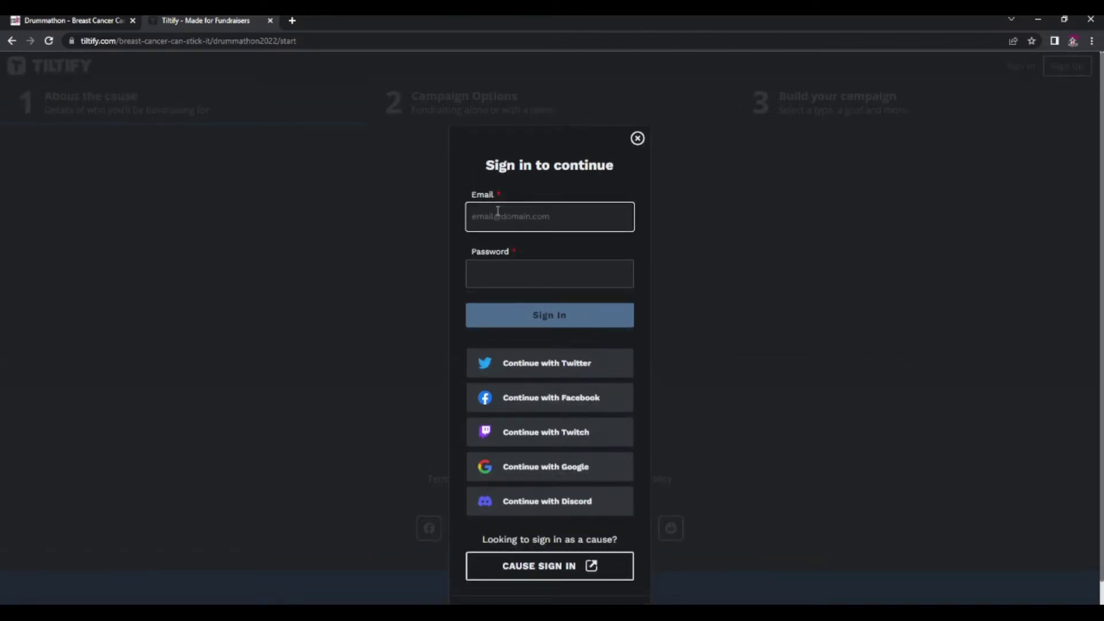
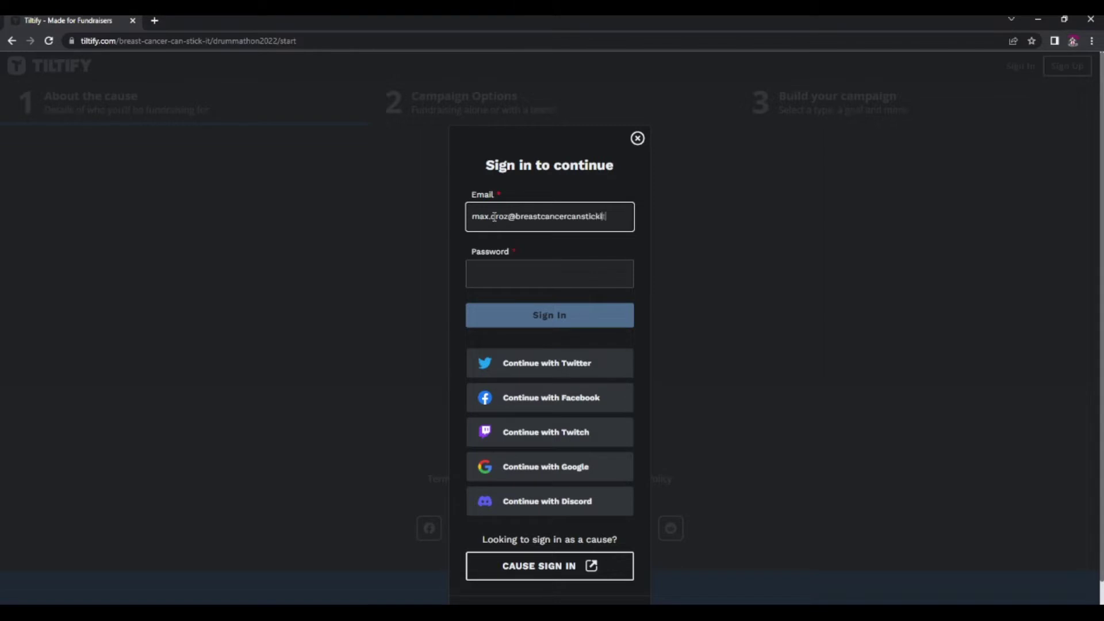
key(Tab)
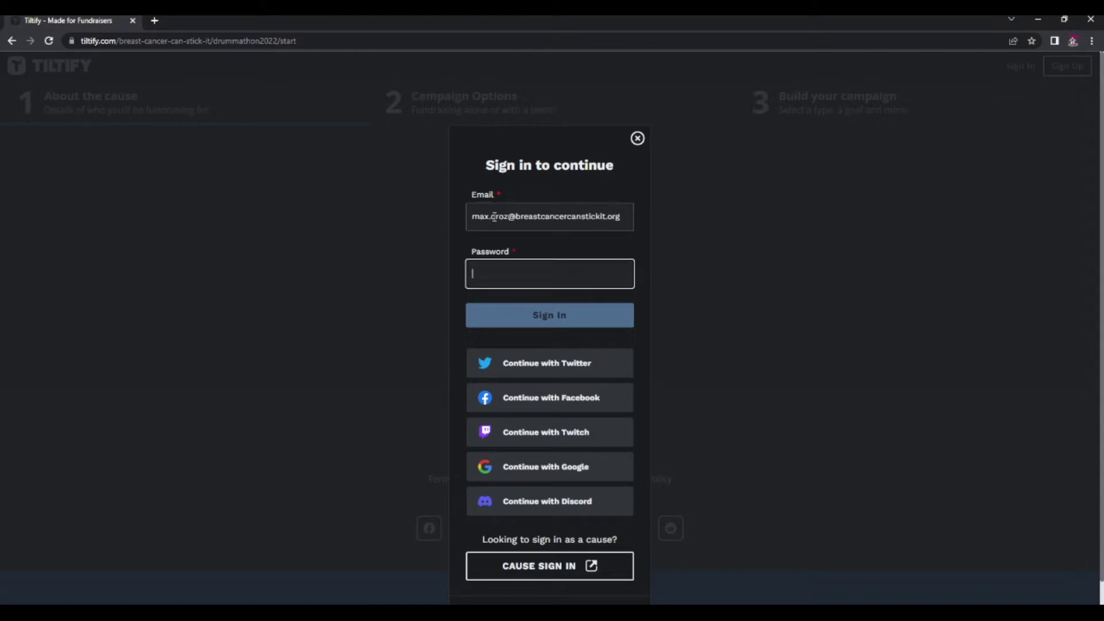
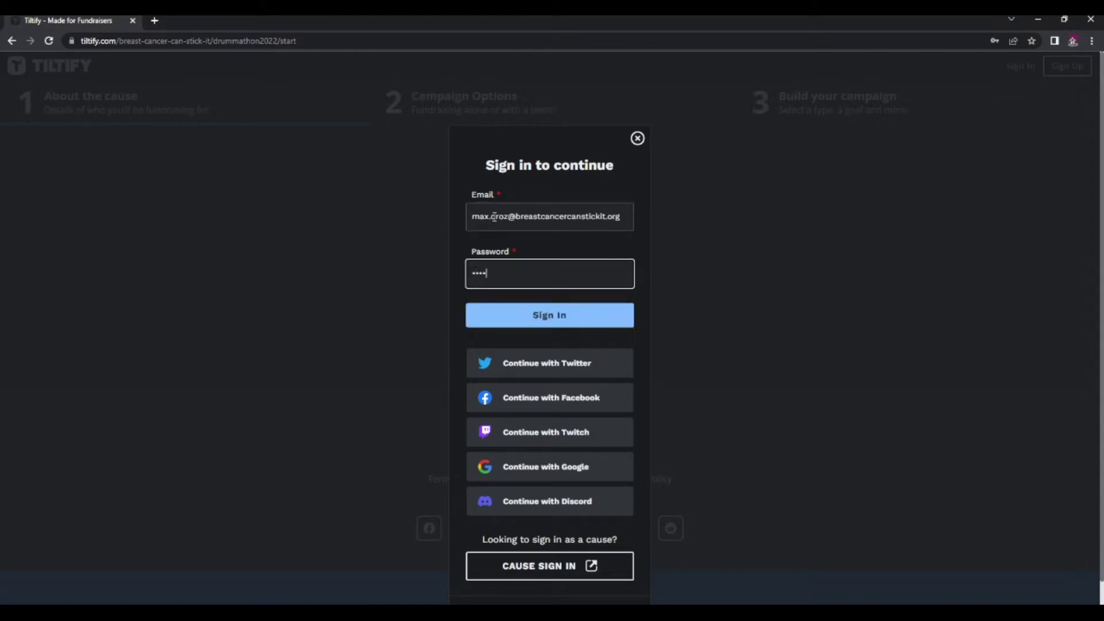
click(555, 320)
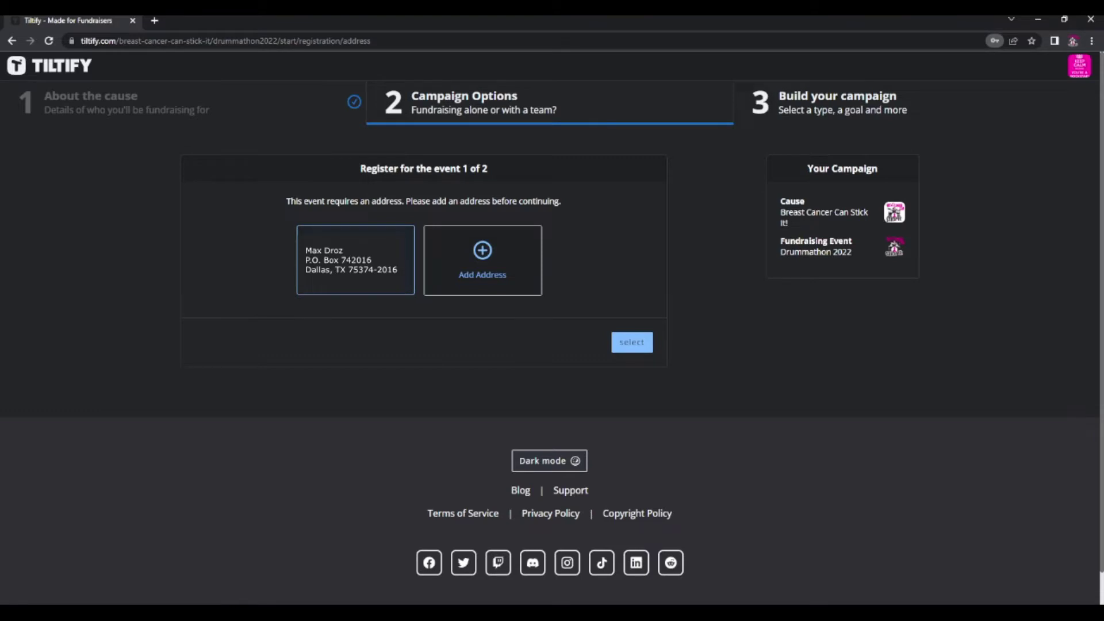
Confirm the saved mailing address, enter phone 214 XXX-XXXX, and choose a Unisex XL shirt.
click(633, 343)
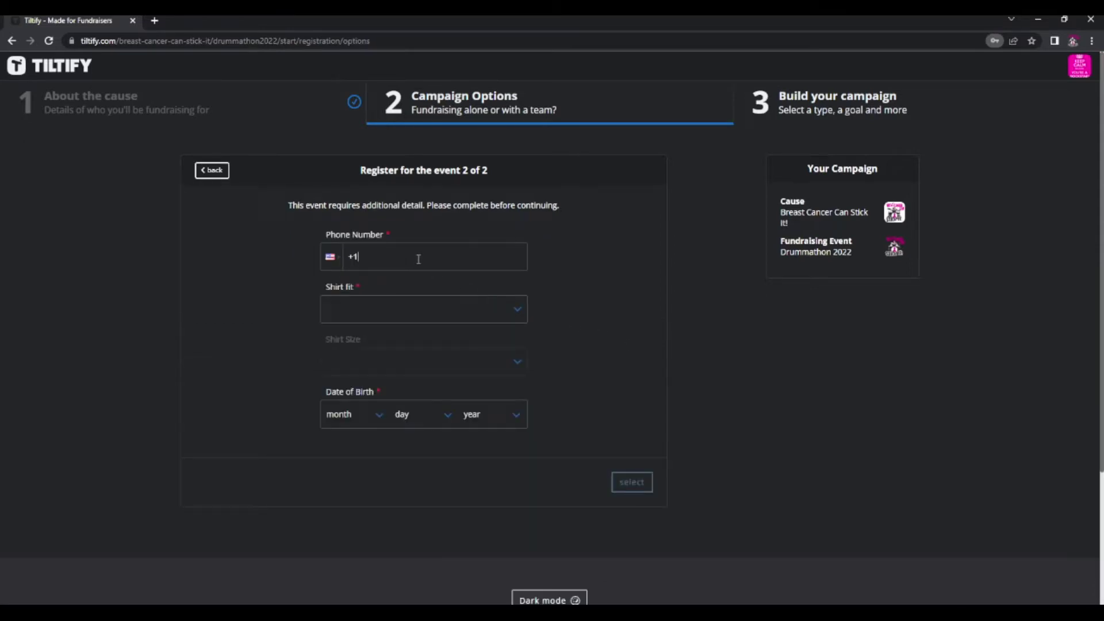
text(214)  XXX-XXXX)
click(502, 311)
click(468, 339)
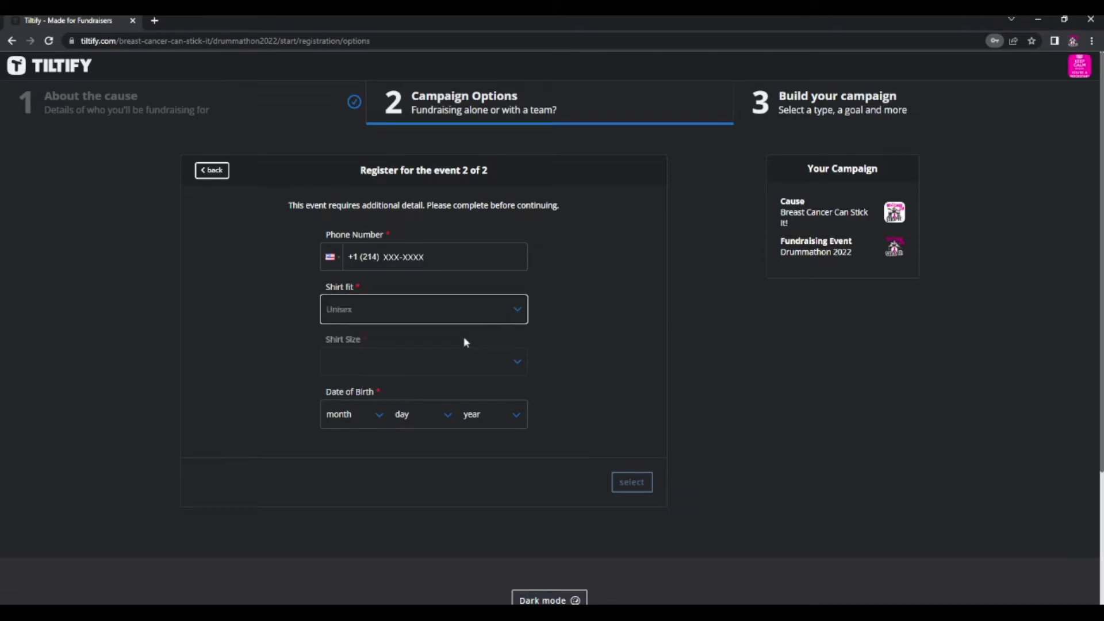
click(446, 360)
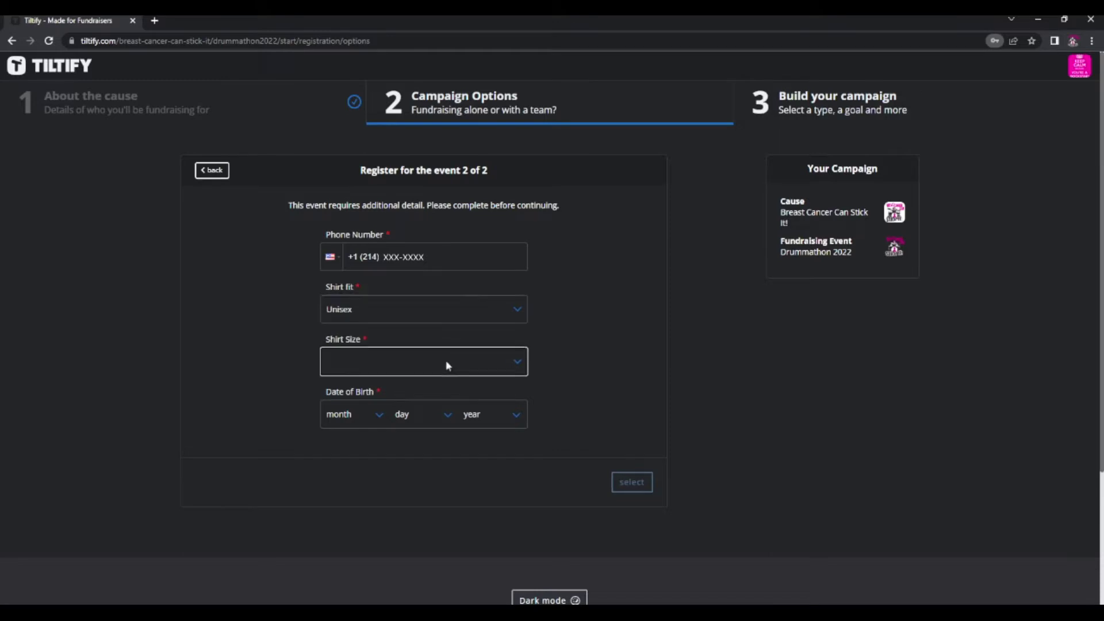
click(375, 426)
click(378, 422)
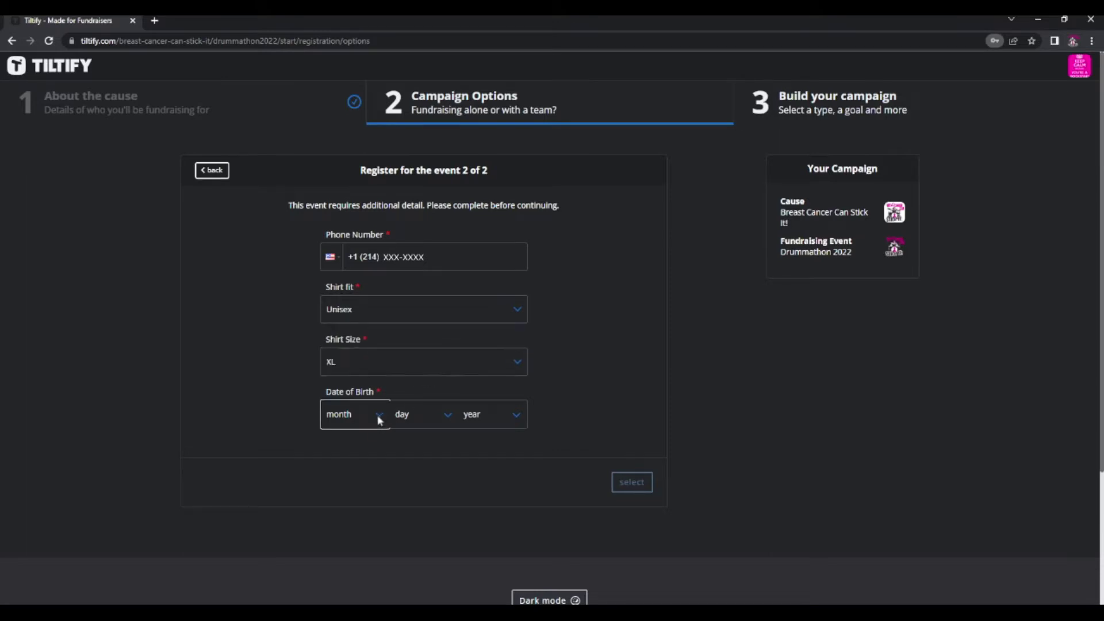
click(341, 571)
click(451, 417)
click(410, 361)
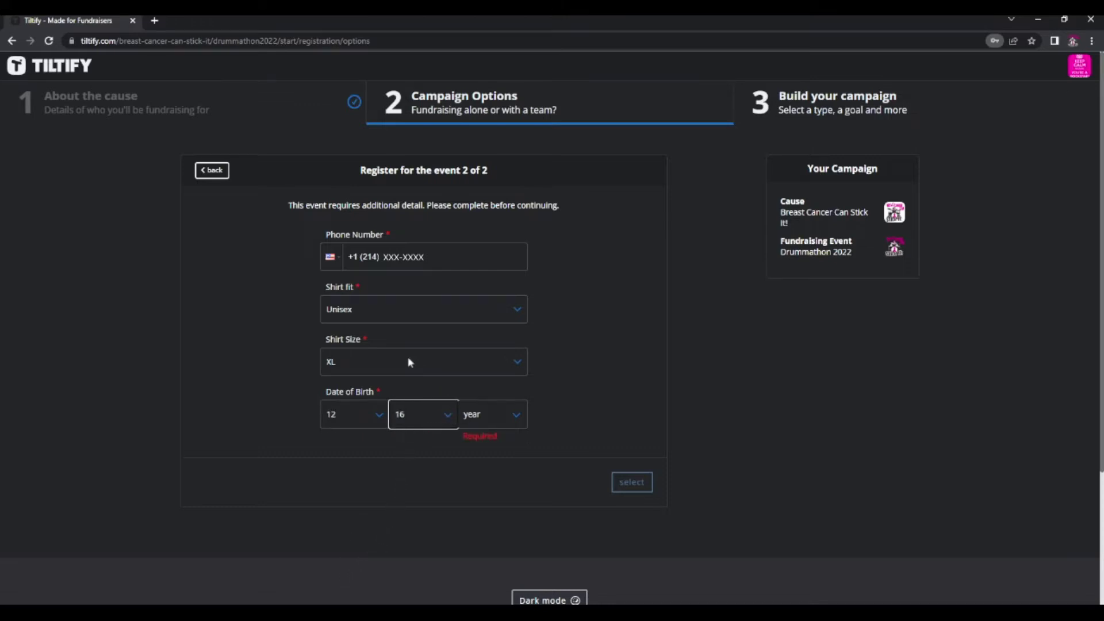
click(508, 414)
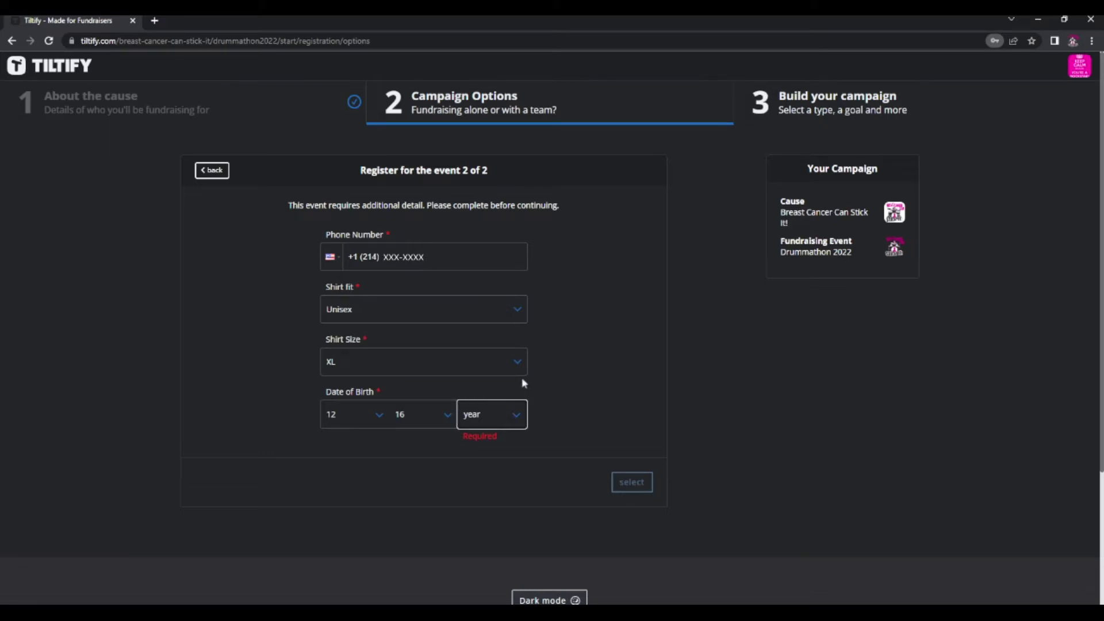
click(496, 378)
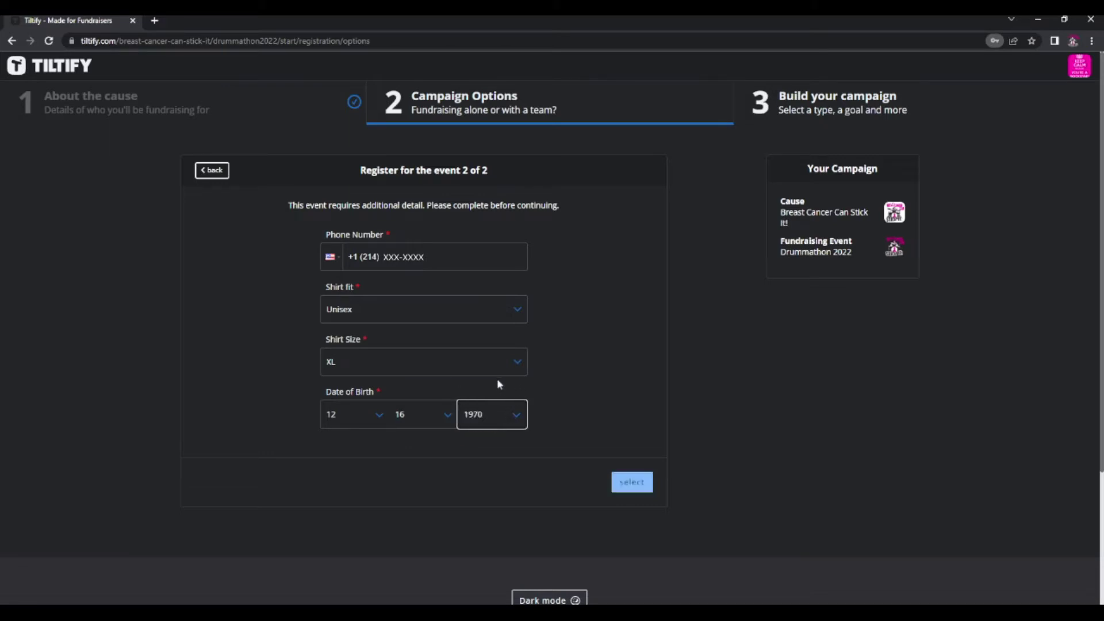
Submit the registration details and name the campaign 'Max Droz Drummathon 2022'.
click(638, 491)
click(404, 263)
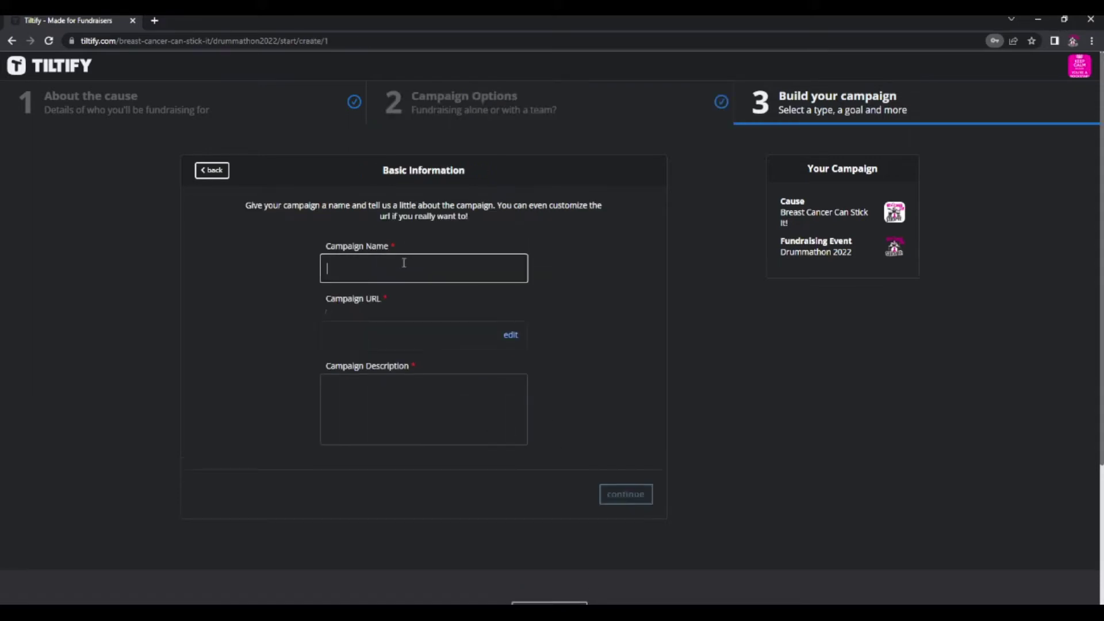
text(Max Droz Drummathon )
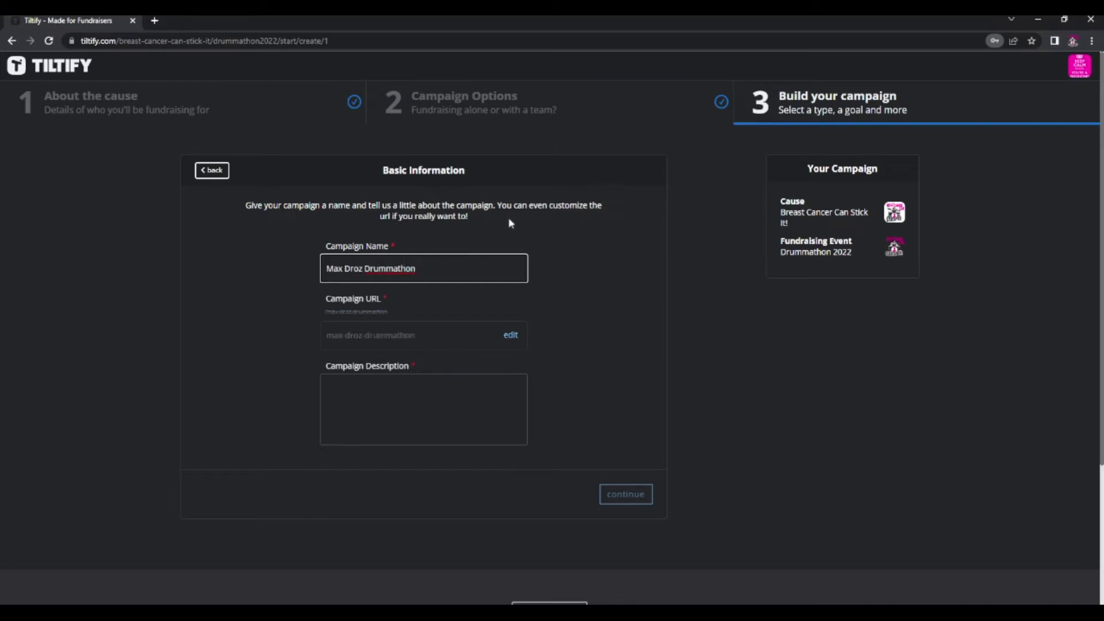
text(2022)
Paste the campaign description, ending with 'all donations will be greatly appreciated!', and submit it.
click(429, 398)
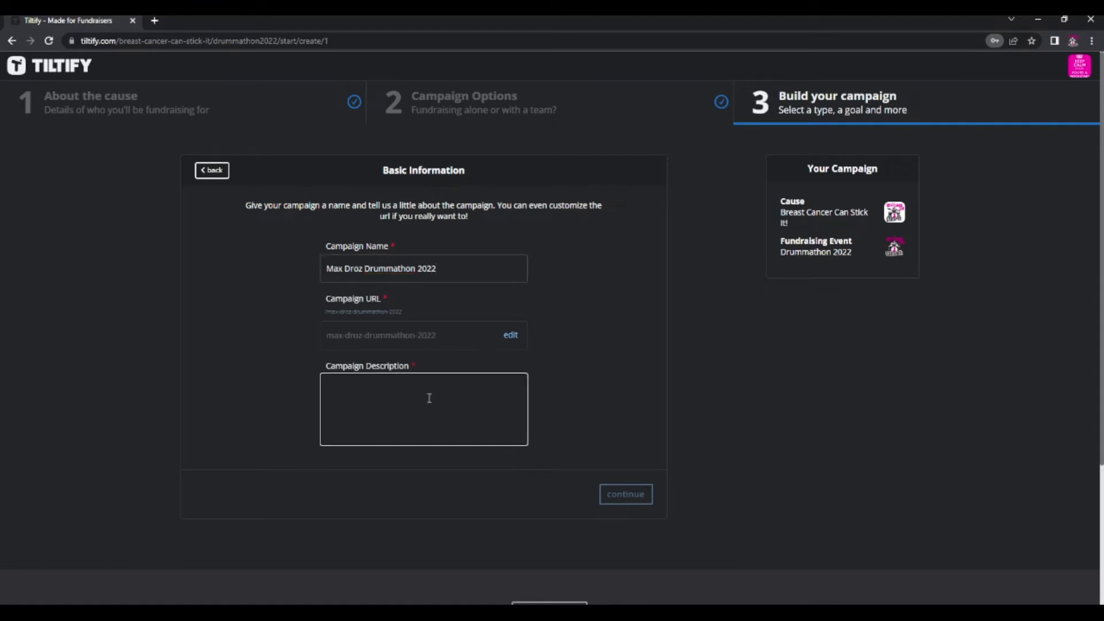
key(ctrl+v)
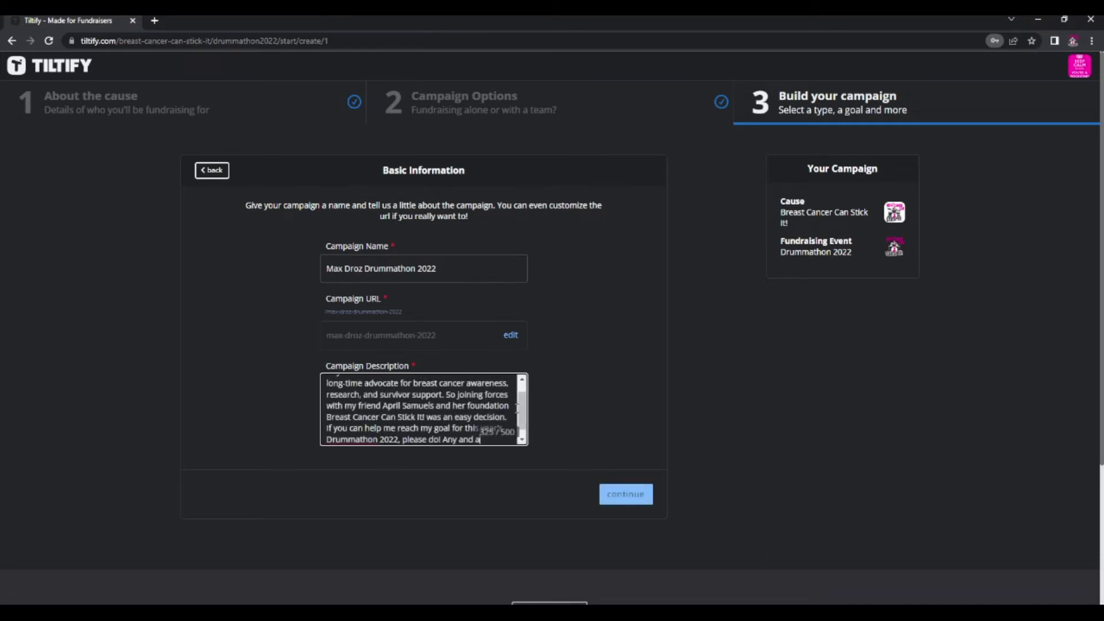
text(all donations wil)
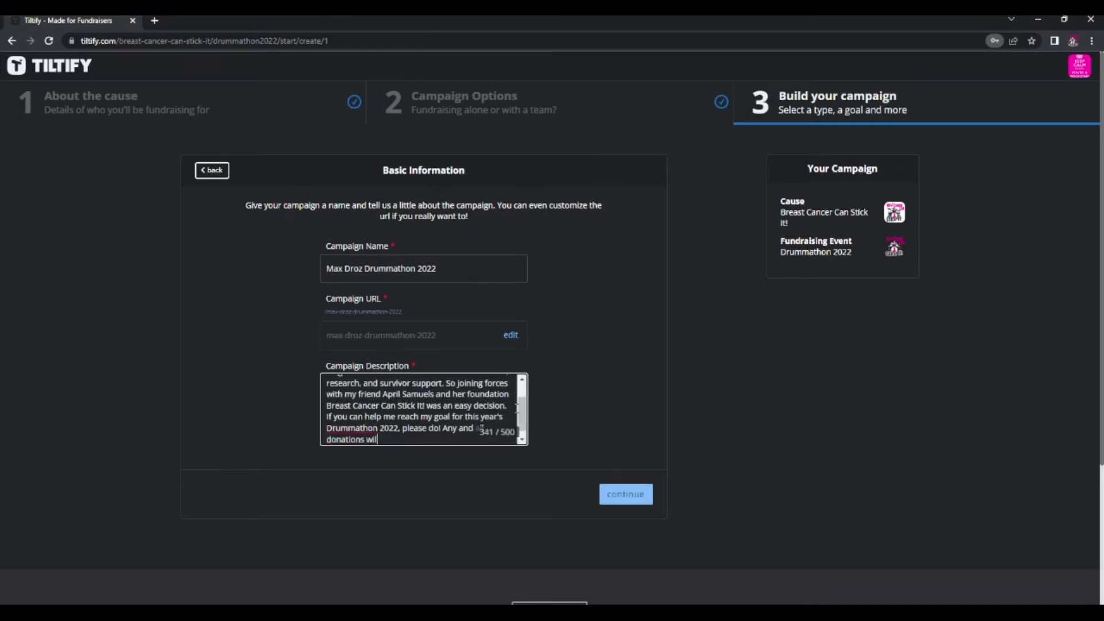
text(l be greatl)
text(y apprecia)
text(ted!)
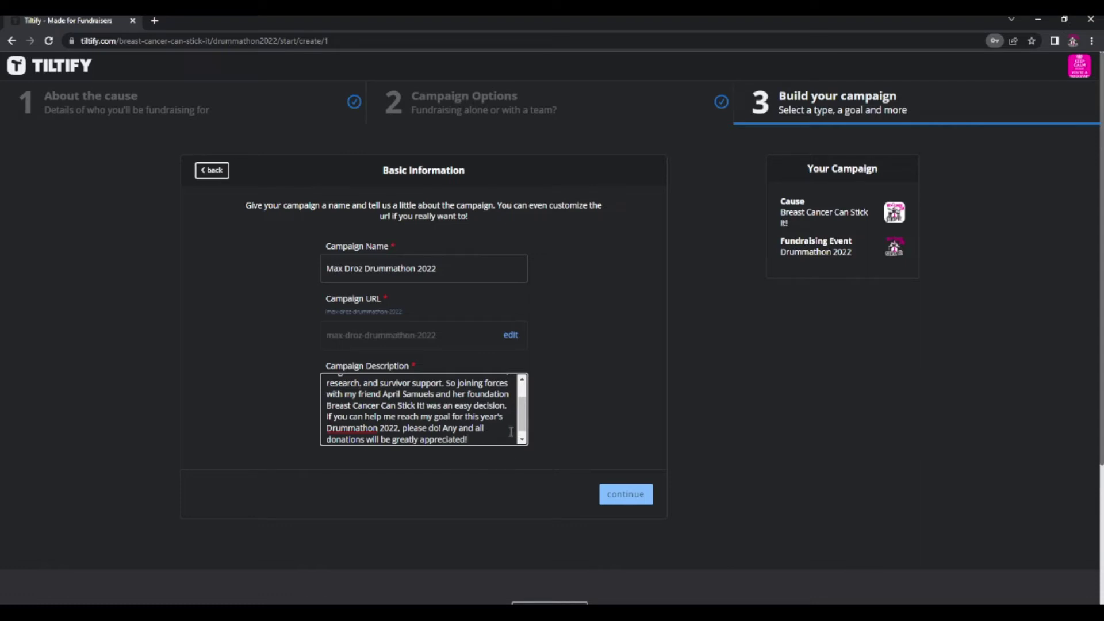
scroll(522, 425, down, 1)
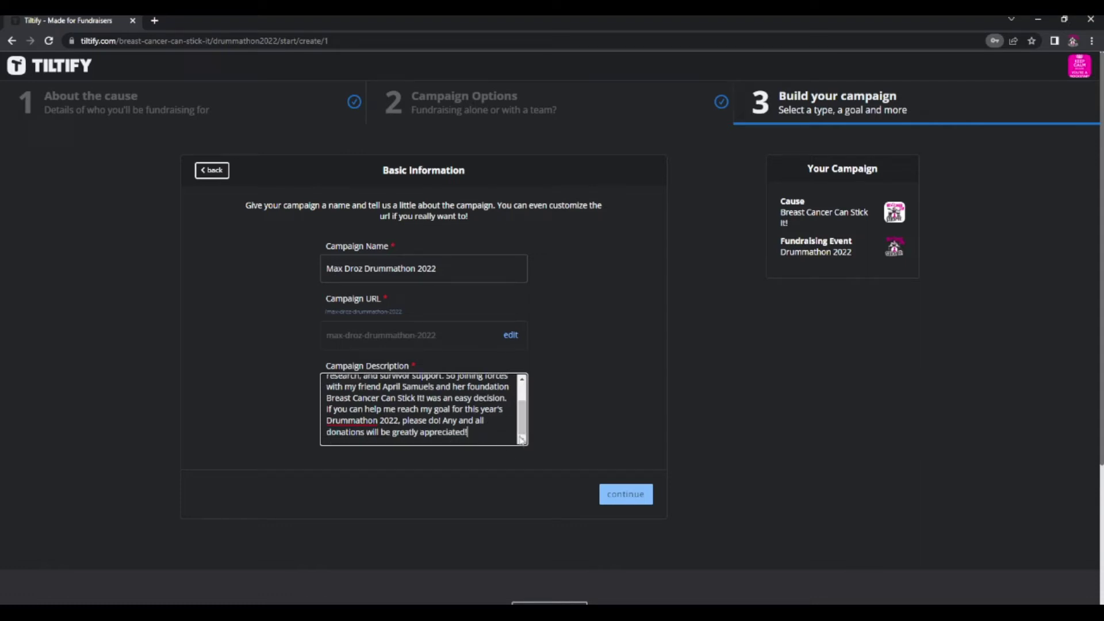
click(624, 493)
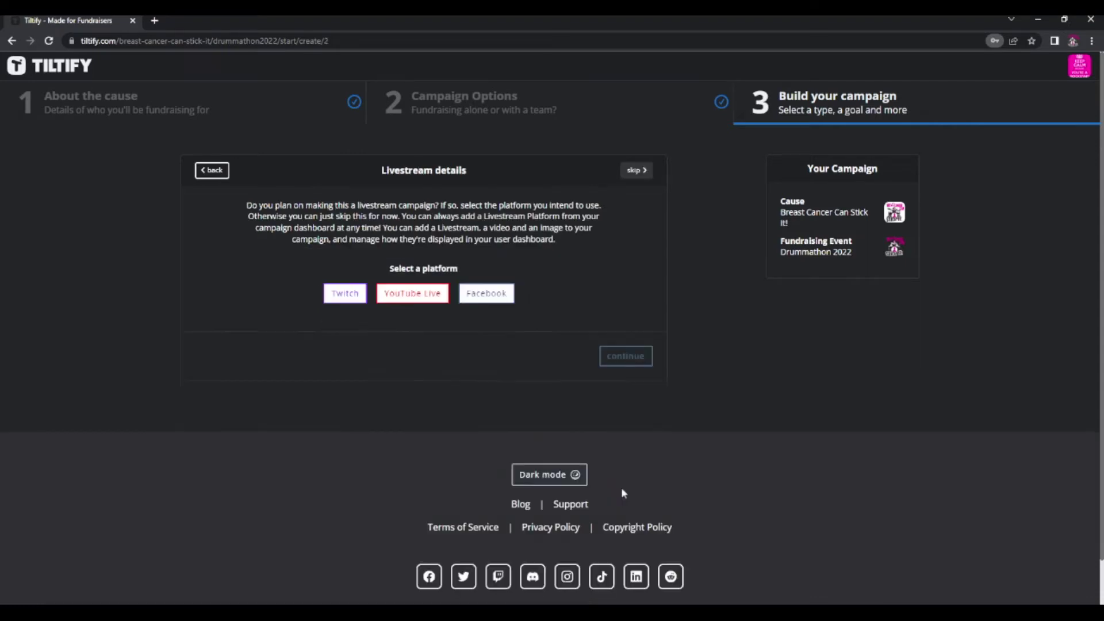
Skip the livestream and video steps and upload a photo as the campaign image.
click(640, 173)
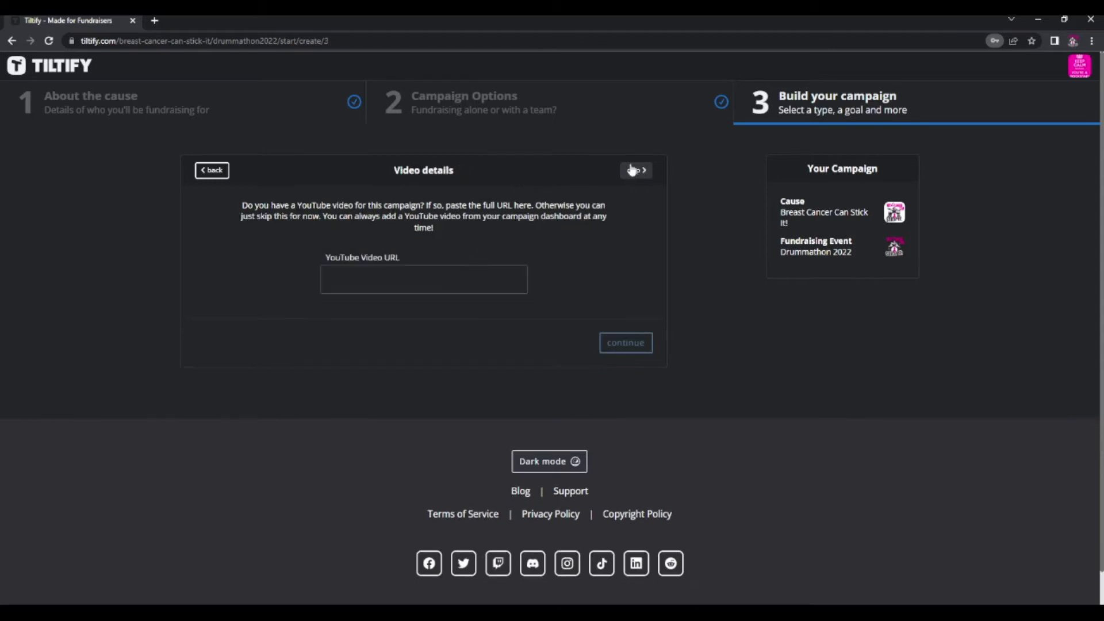
click(633, 170)
click(417, 280)
key(Return)
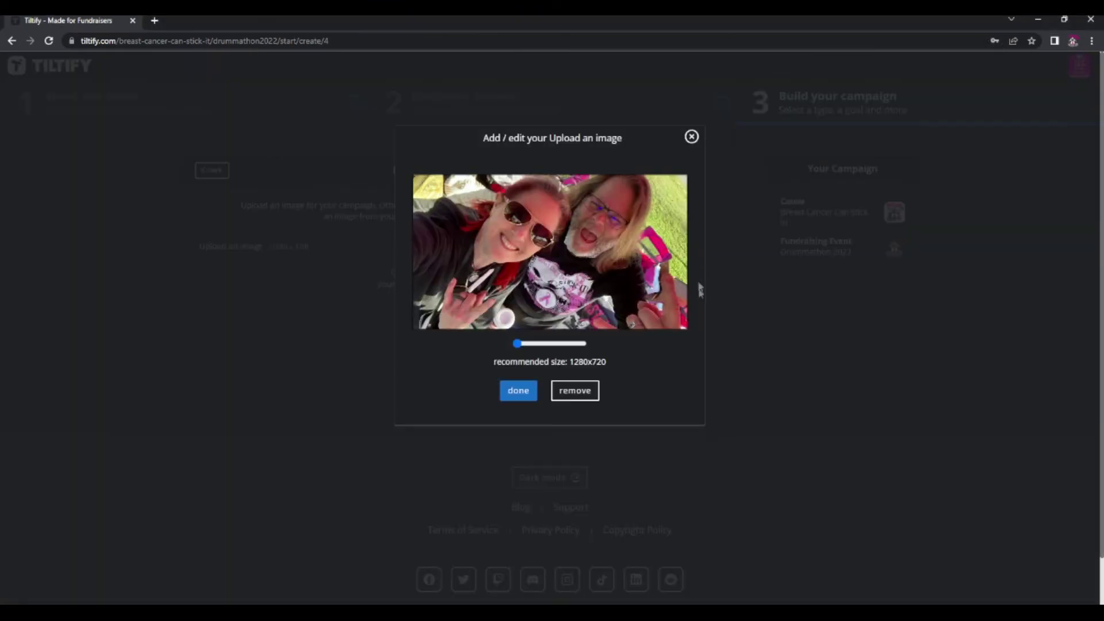
click(523, 391)
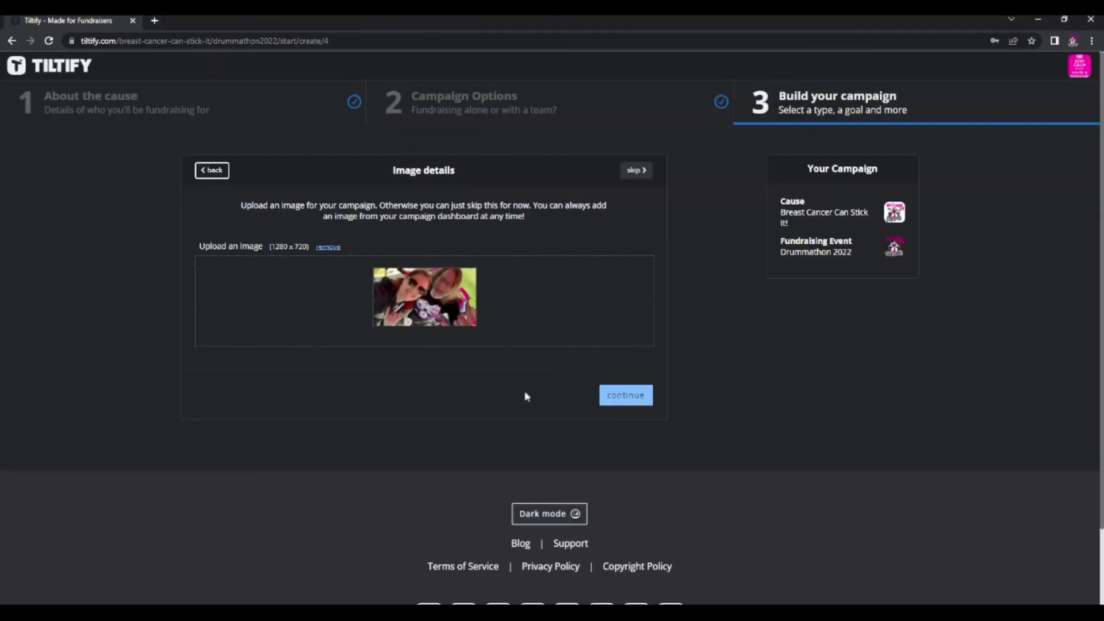
click(625, 397)
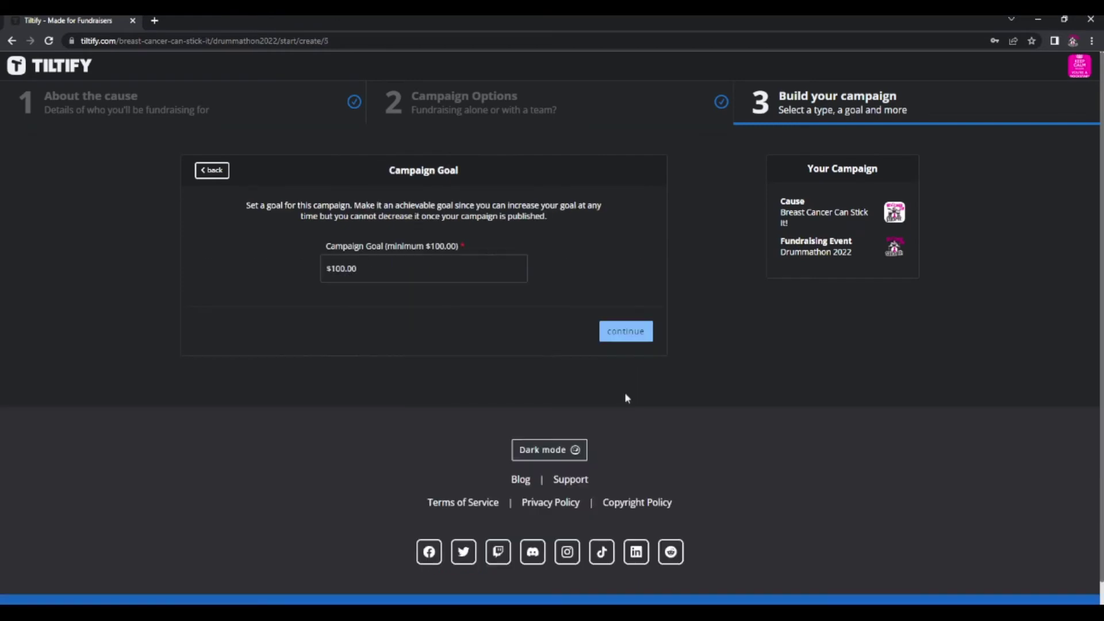
Change the campaign goal from $100.00 to $2,500.
drag(357, 268, 331, 269)
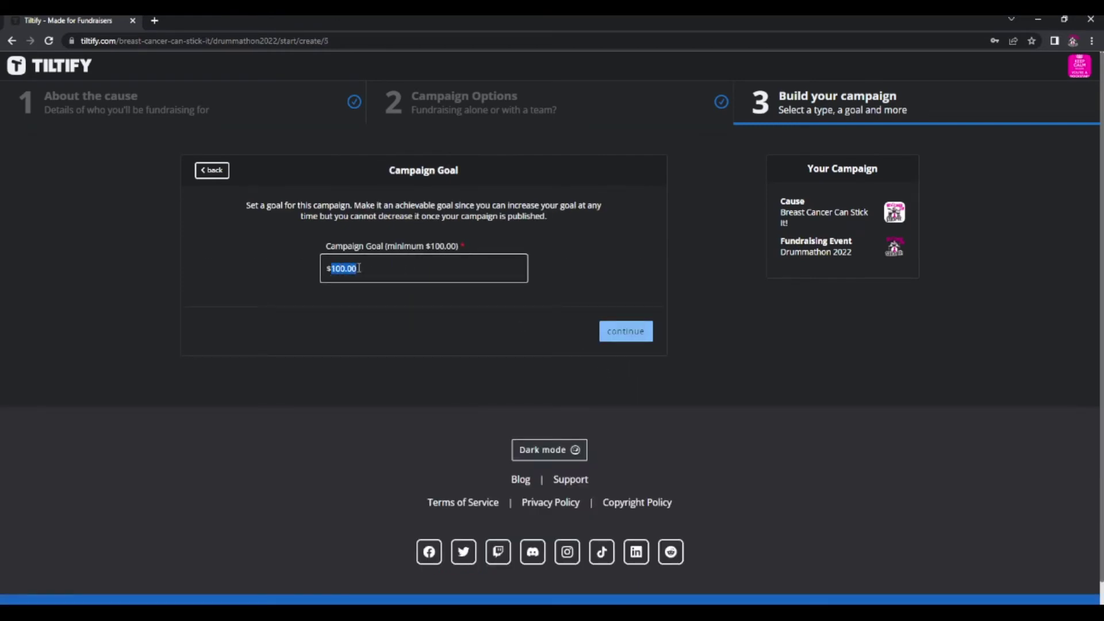
text(2,50)
text(0)
click(626, 339)
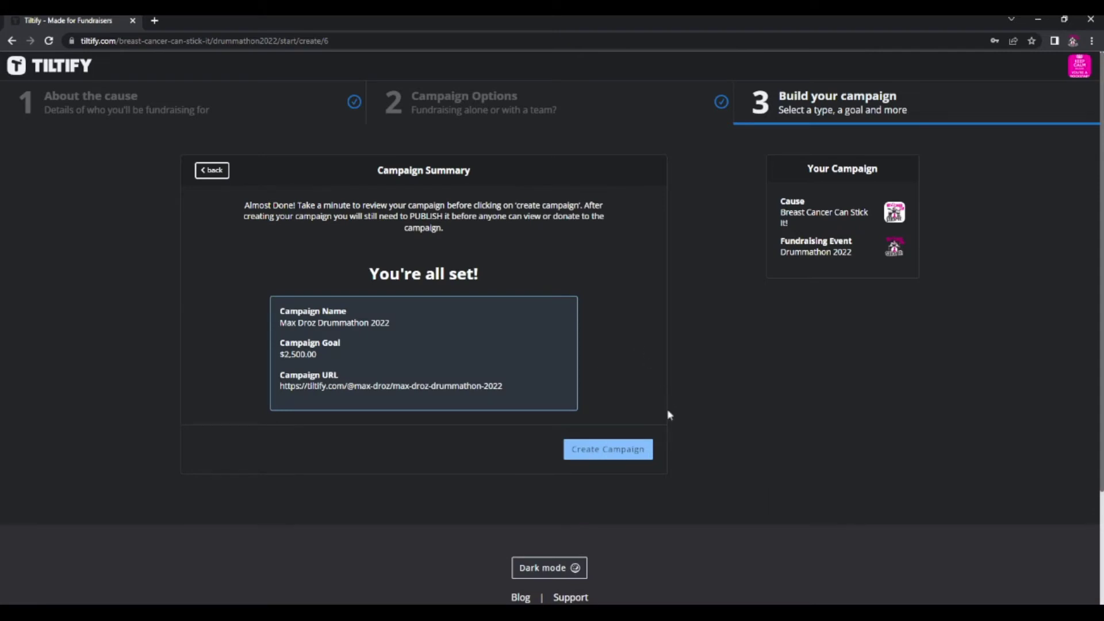
Create the campaign from the summary and begin publishing it.
click(623, 453)
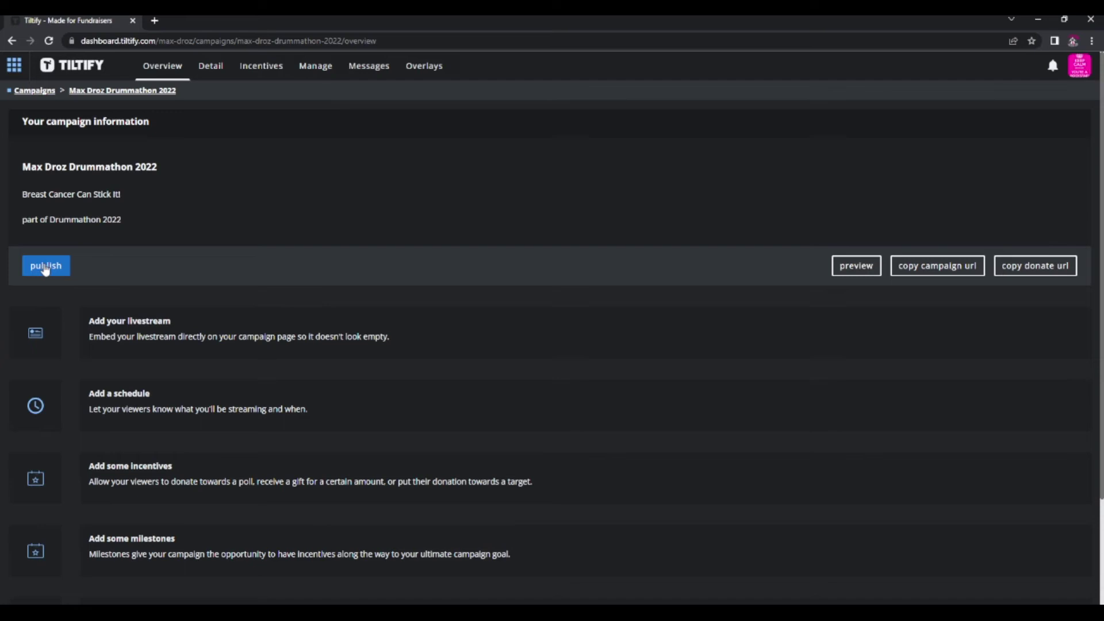
click(46, 268)
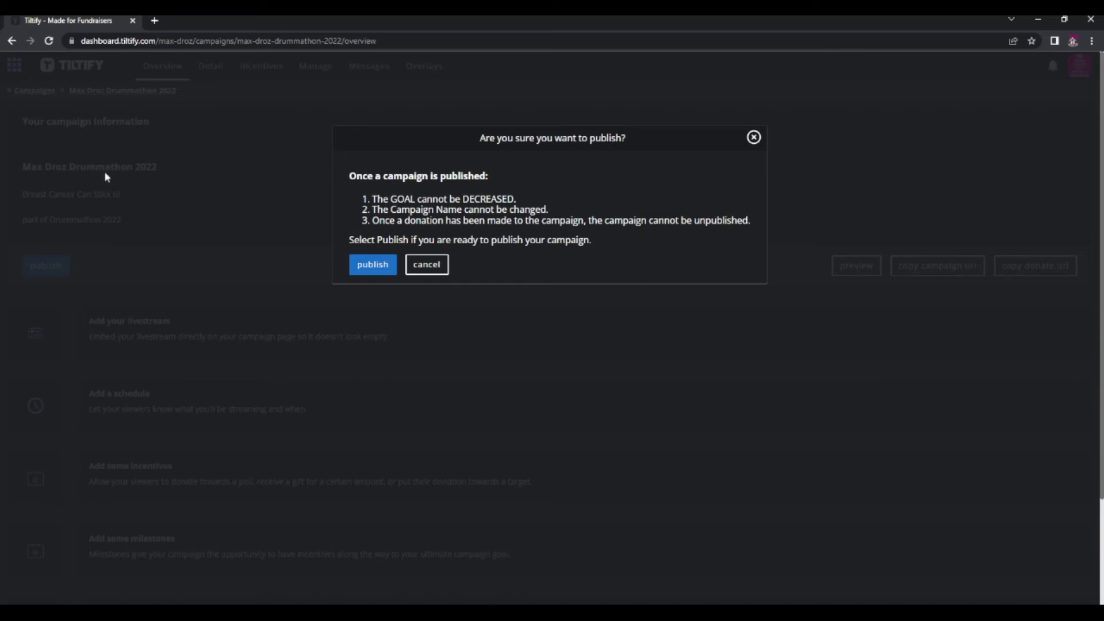
Confirm publishing the campaign and copy its public link.
click(379, 268)
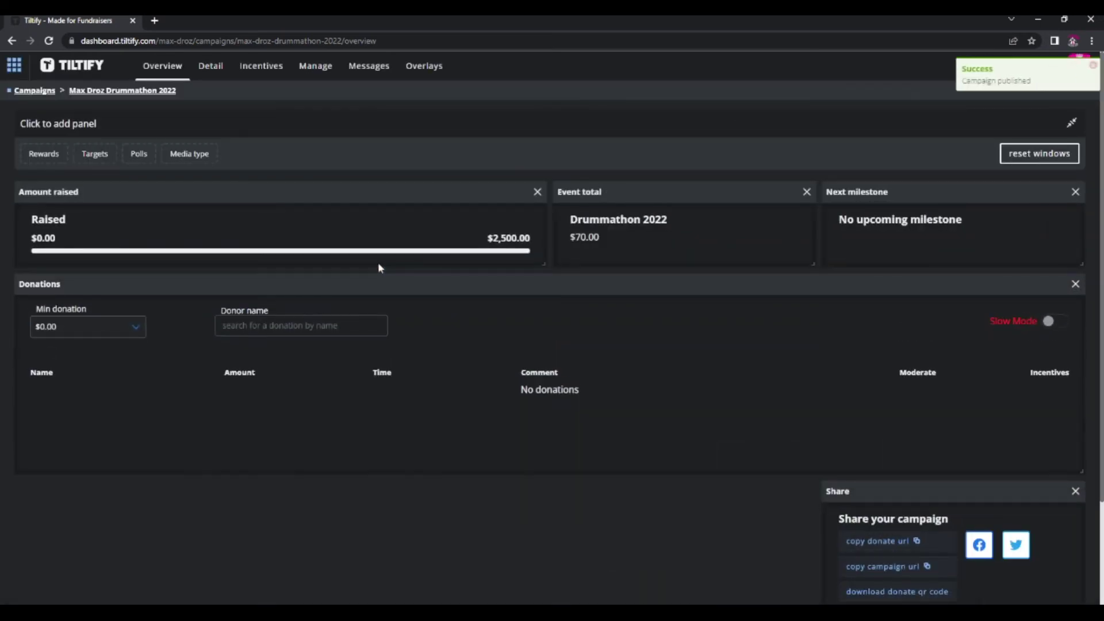
click(891, 569)
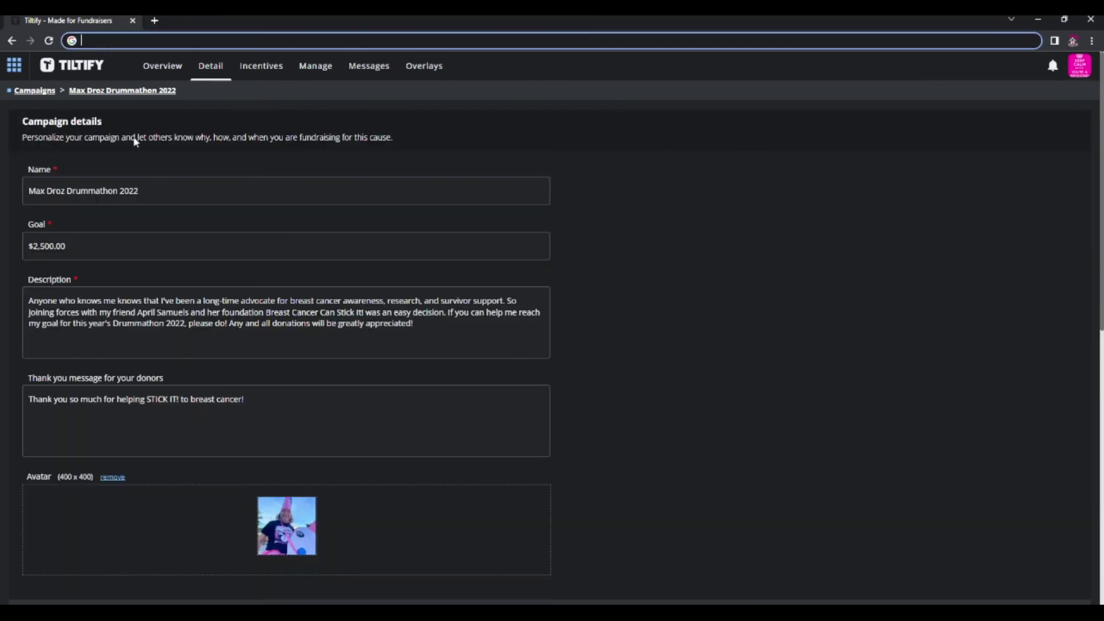
Paste the copied campaign link into the address bar and load the public page.
key(ctrl+v)
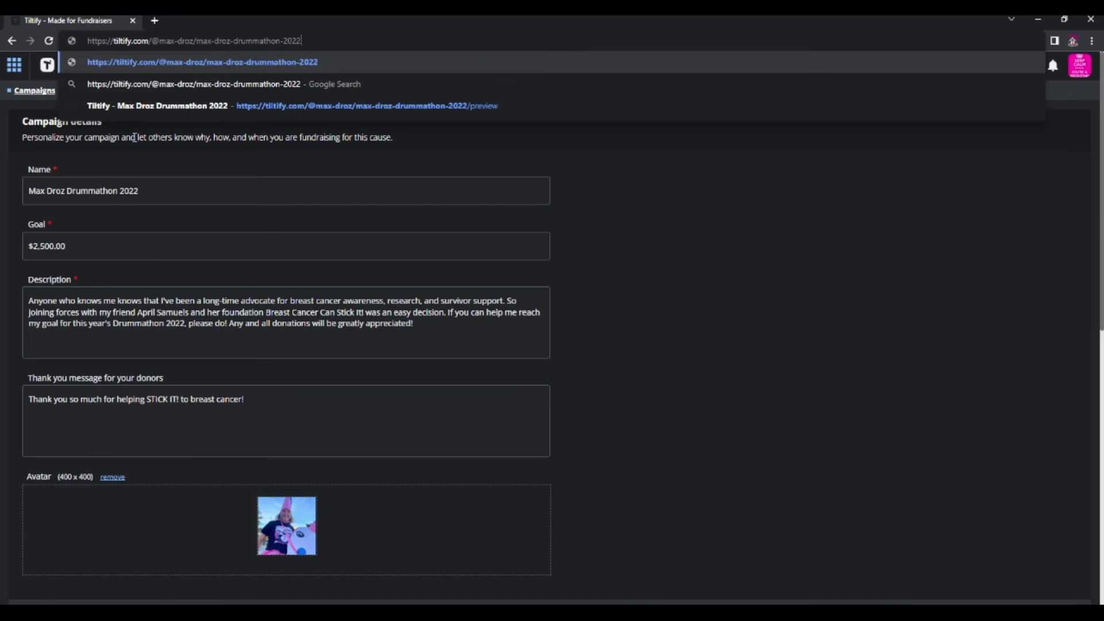
key(Return)
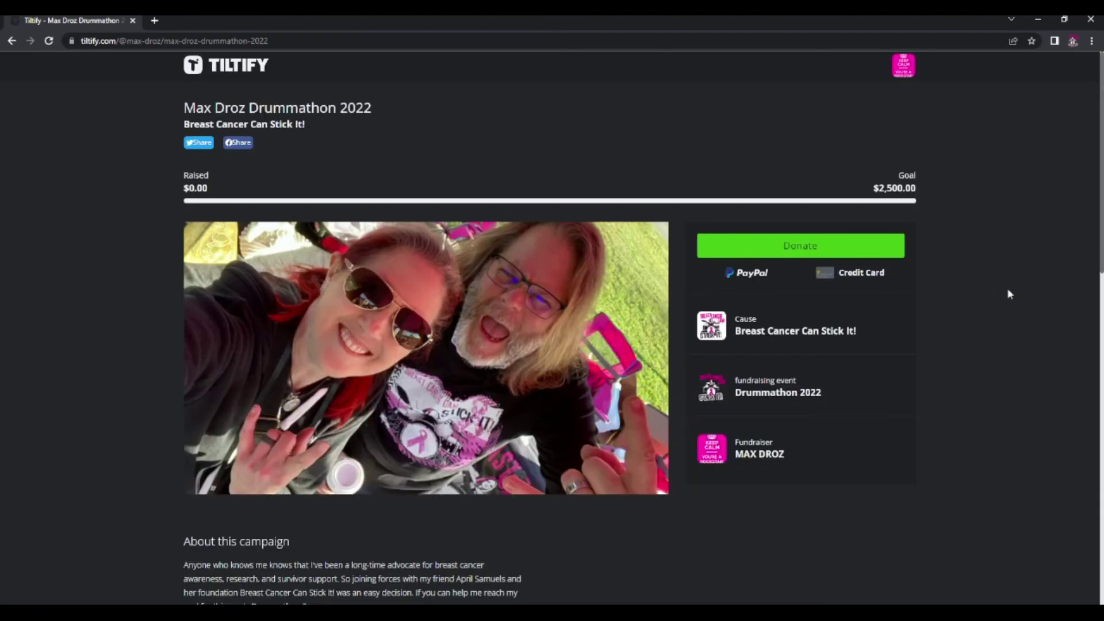